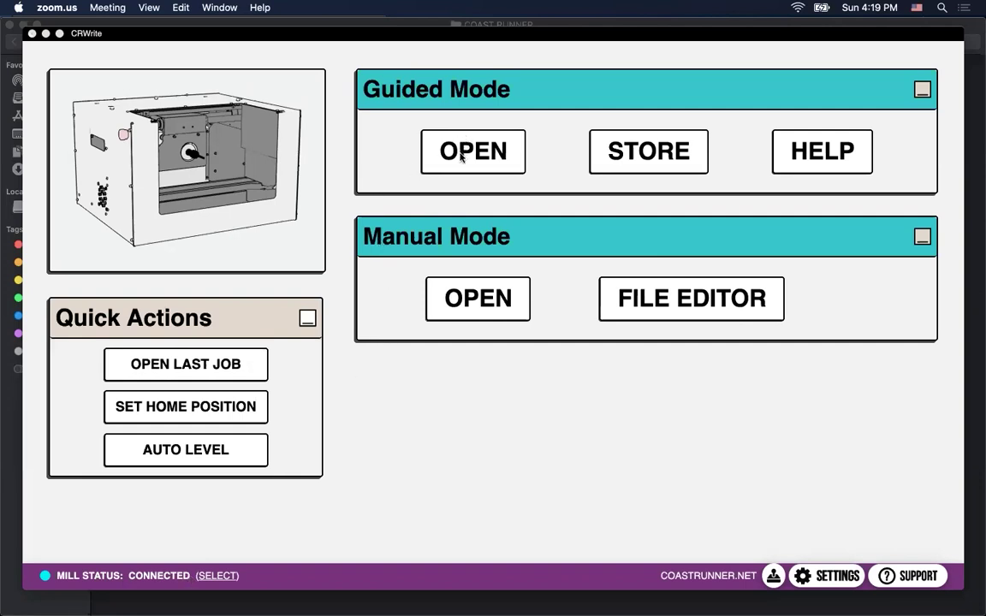
Step: Open the existing project Universal Clamp v1.6.crproj from the COAST RUNNER folder in Guided Mode, declining to create a new file
left_click(425, 139)
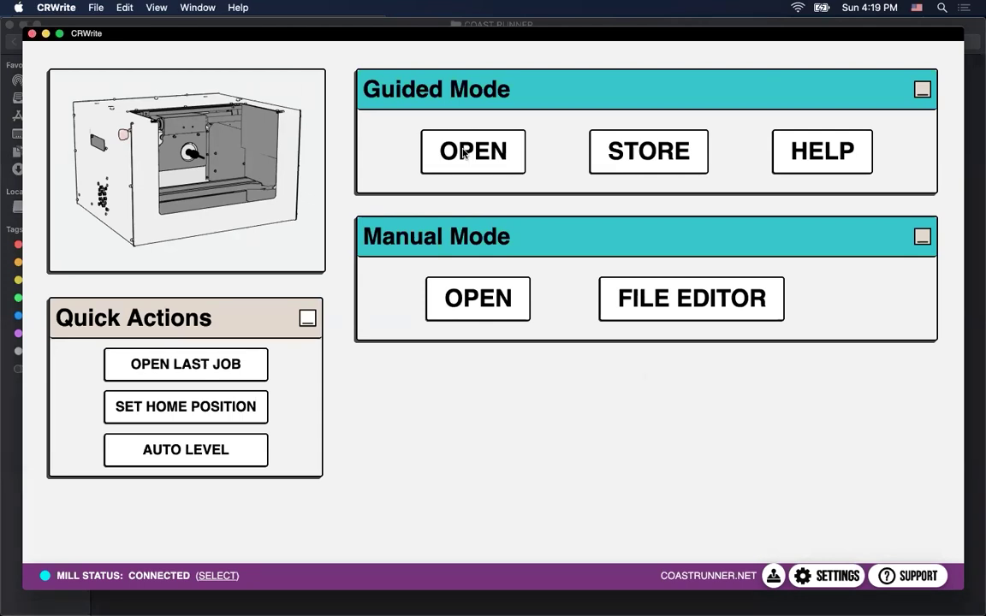
left_click(446, 151)
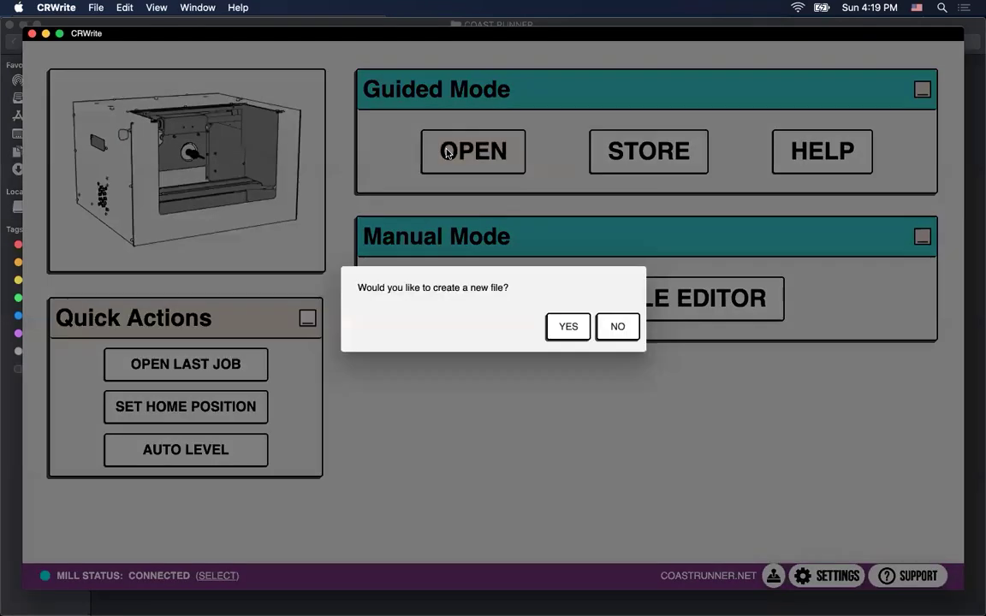
left_click(620, 327)
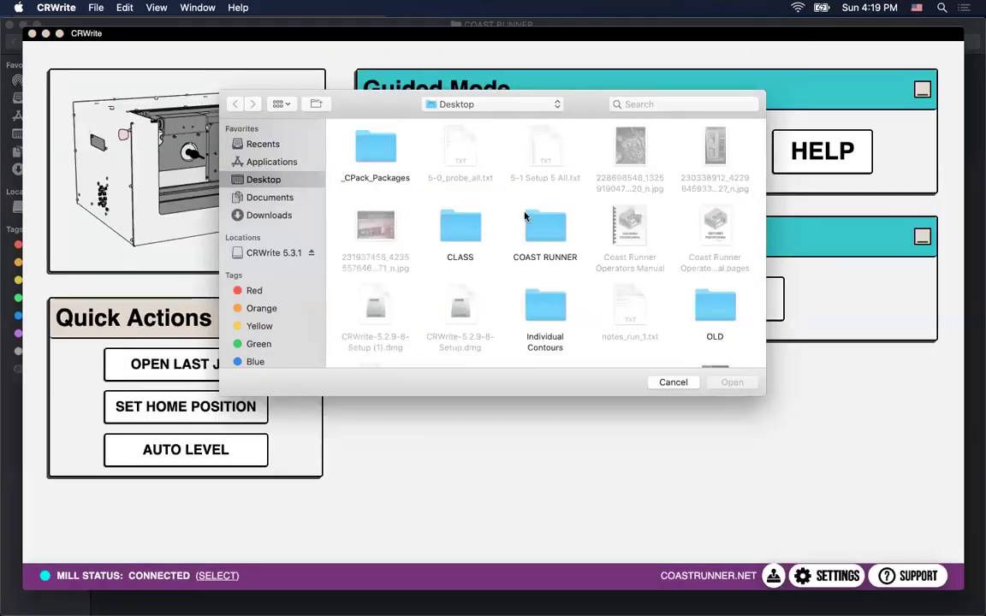
double_click(544, 225)
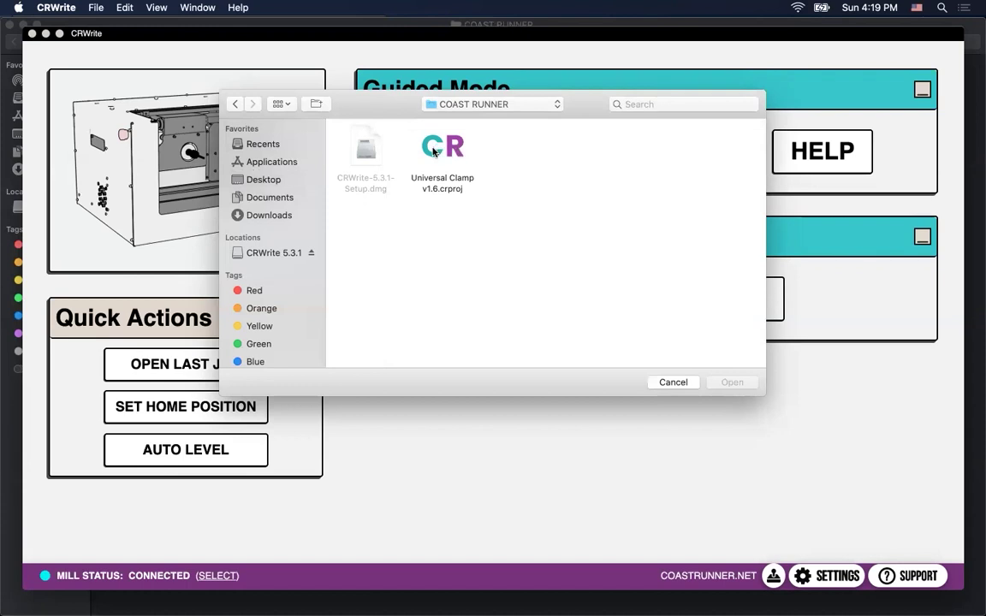
left_click(445, 189)
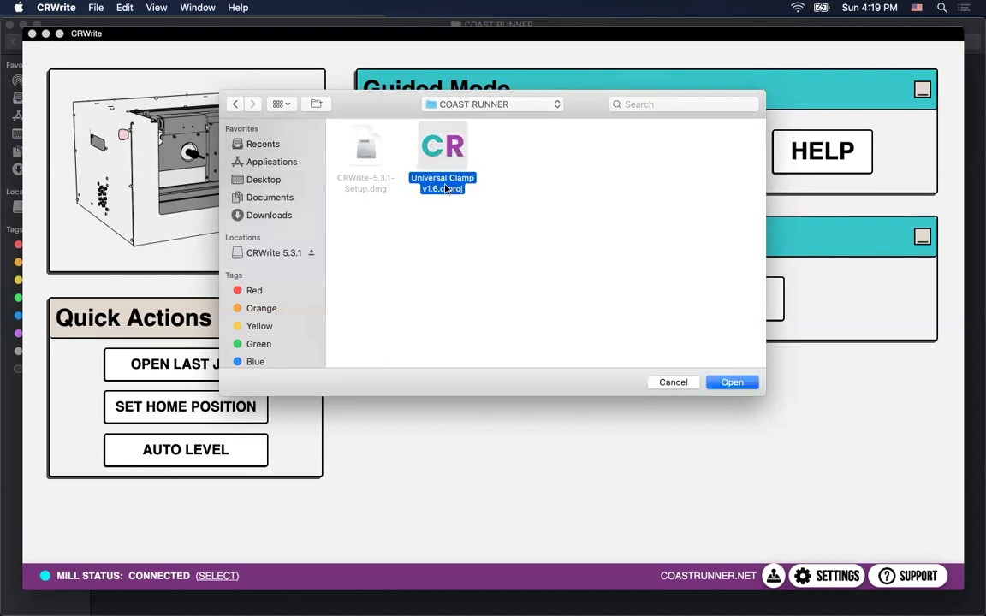
double_click(445, 189)
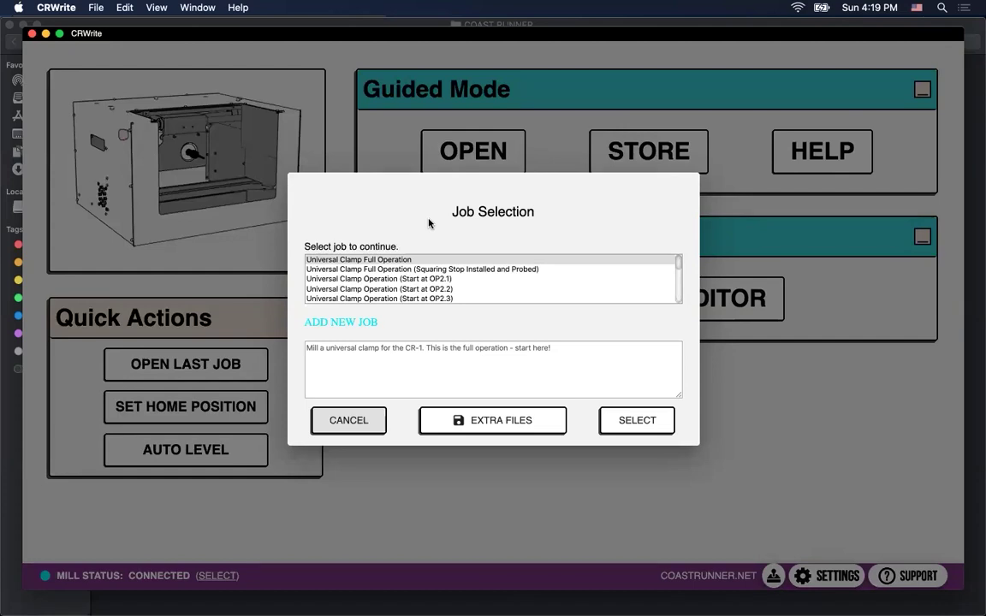
Step: Review the descriptions of the project's available jobs, from Universal Clamp Full Operation through the OP2, OP3 and OP4 starting points
left_click(410, 260)
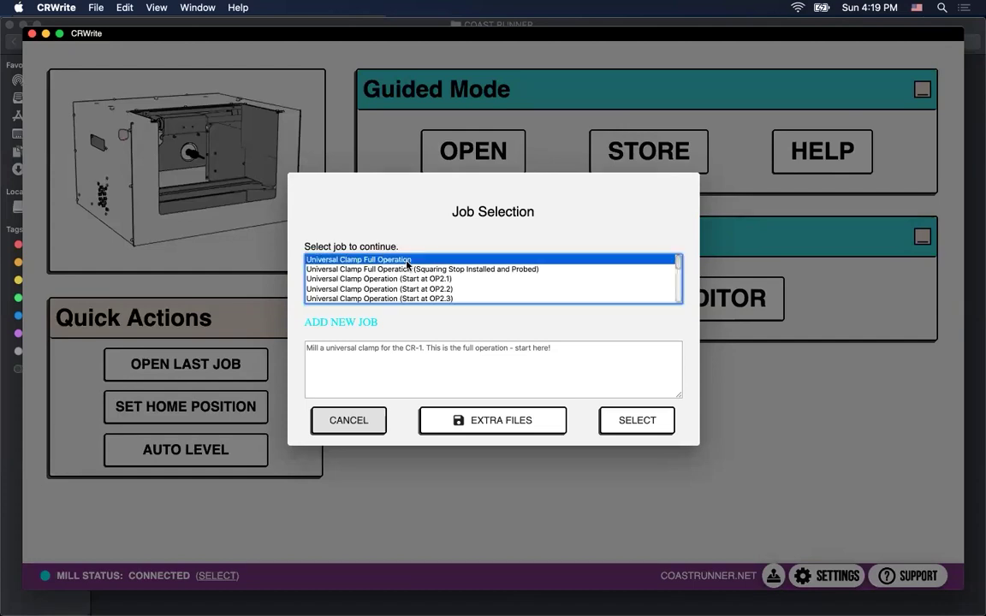
key("Down")
key("Down")
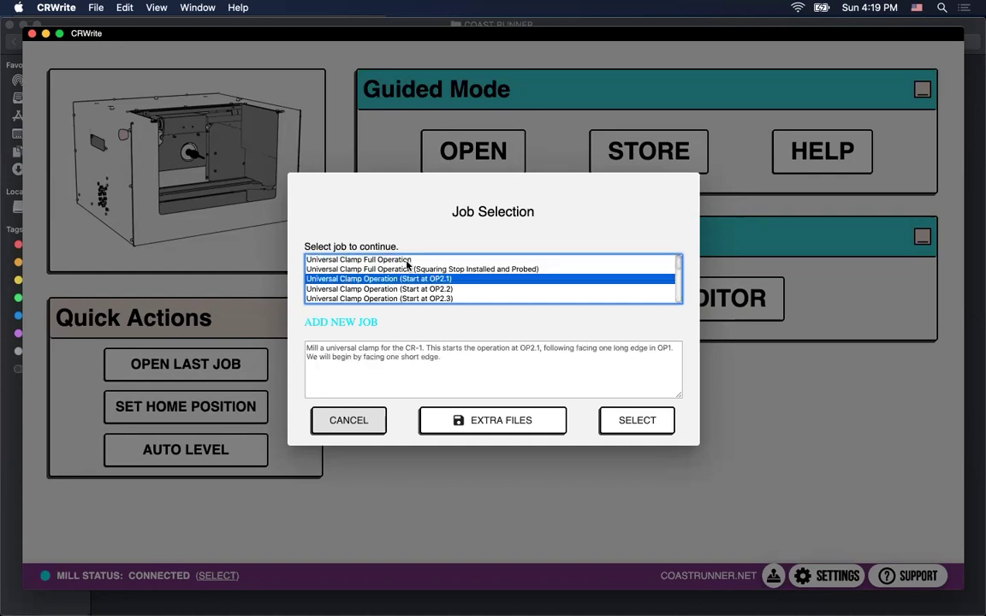
key("Down")
key("Down")
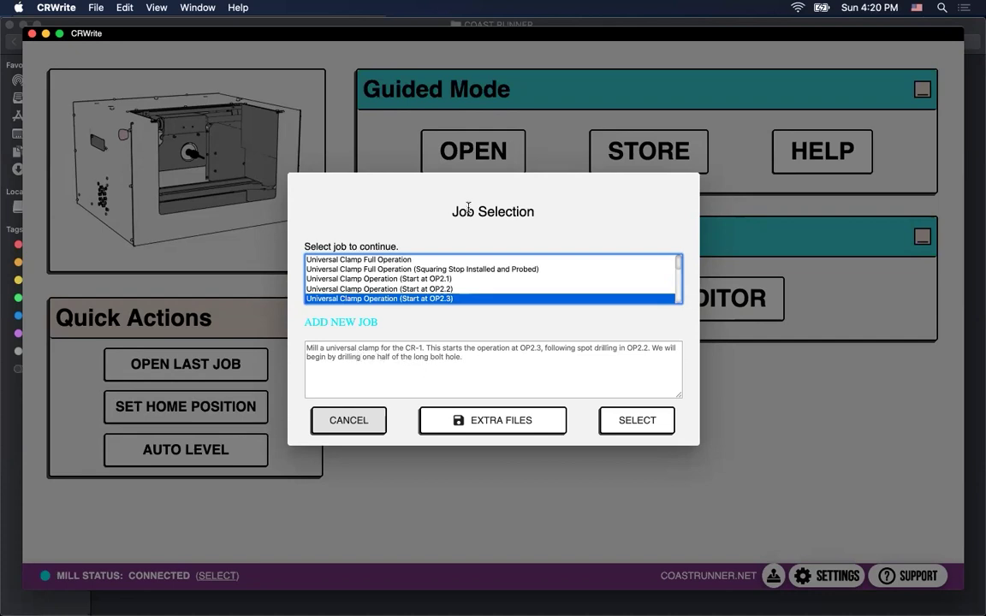
key("Up")
key("Up")
key("Up")
key("Up")
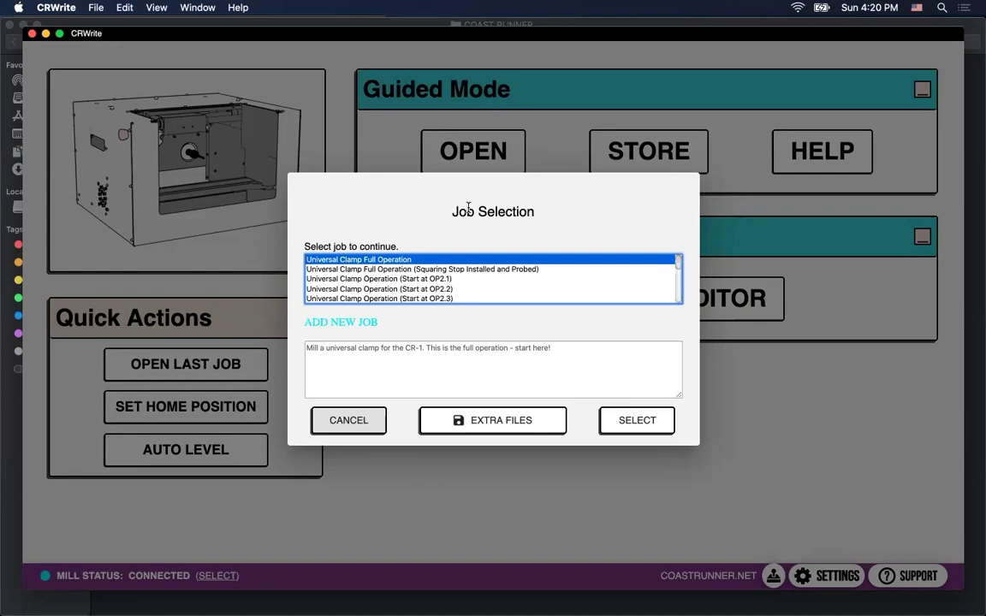
key("Down")
key("Down")
key("Down")
key("Down")
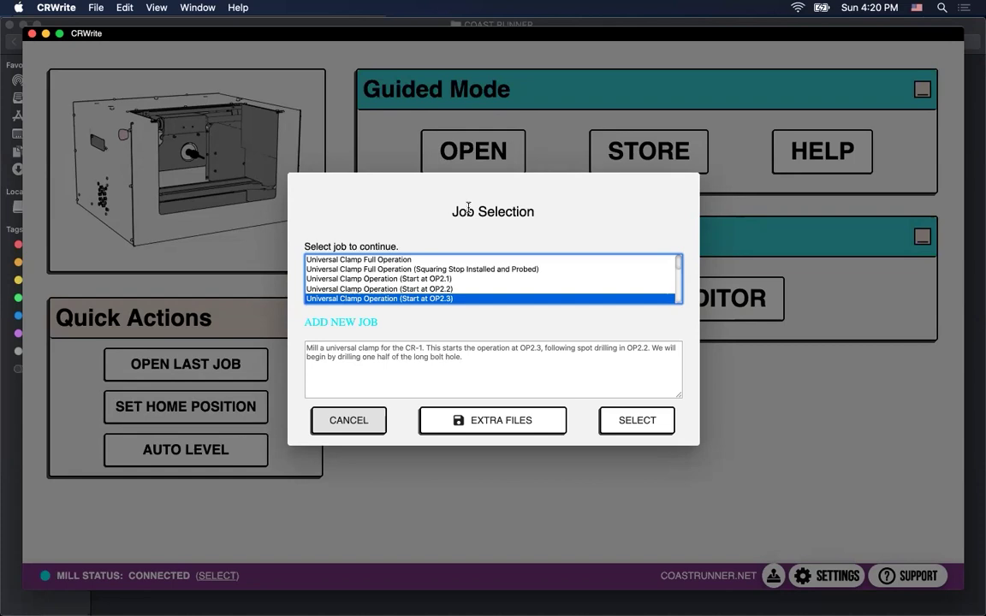
key("Up")
key("Up")
key("Up")
key("Up")
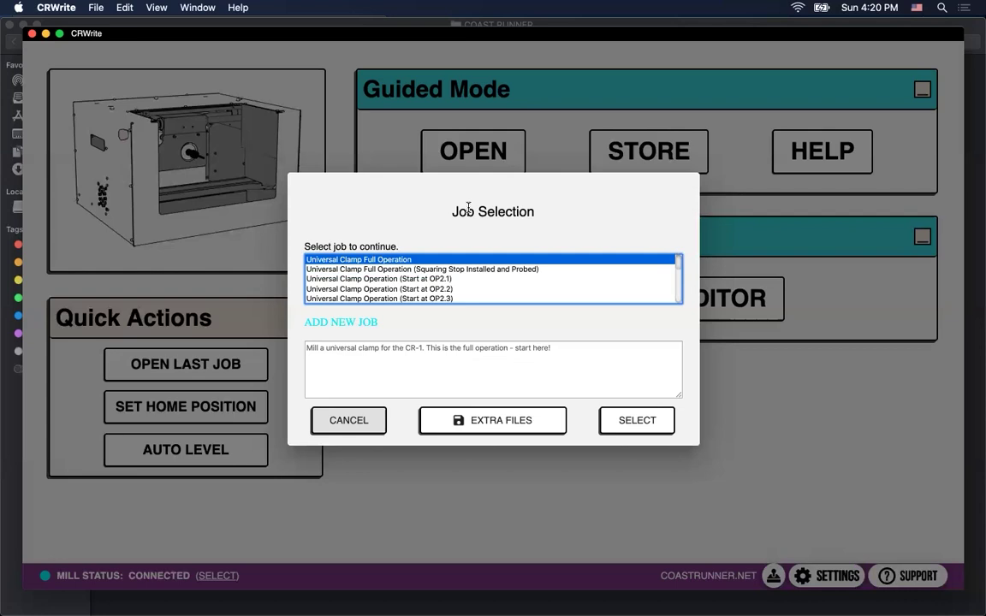
key("Down")
key("Down")
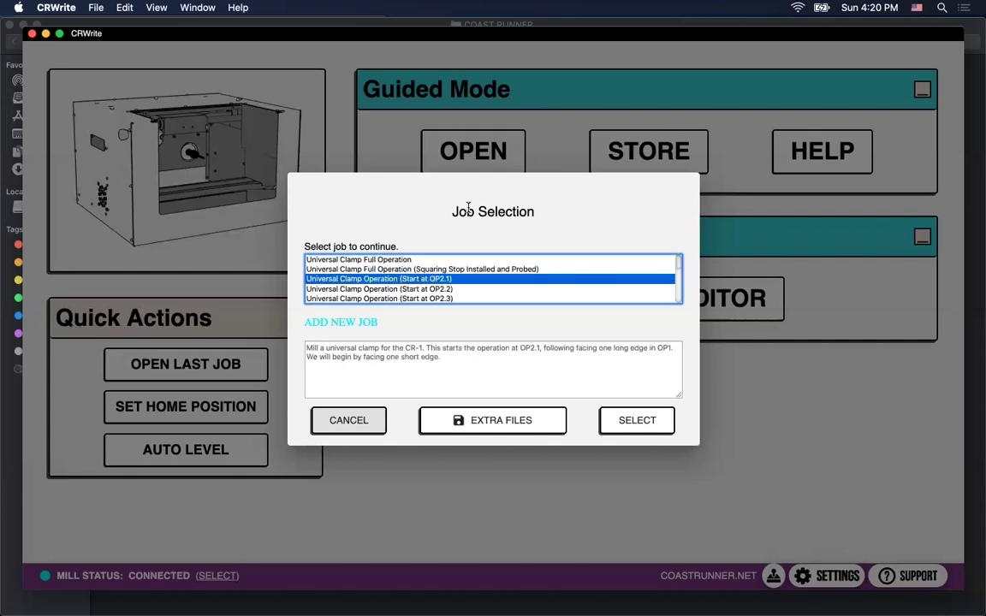
key("Down")
key("Down")
key("Down")
key("Down")
key("Down")
key("Down")
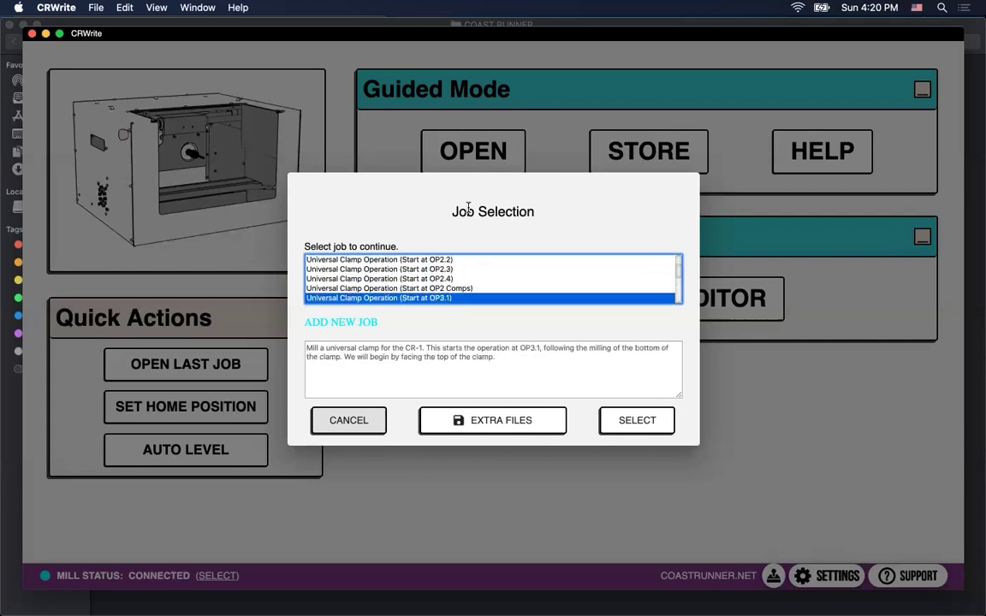
key("Up")
key("Up")
key("Up")
key("Up")
key("Up")
key("Up")
key("Up")
key("Up")
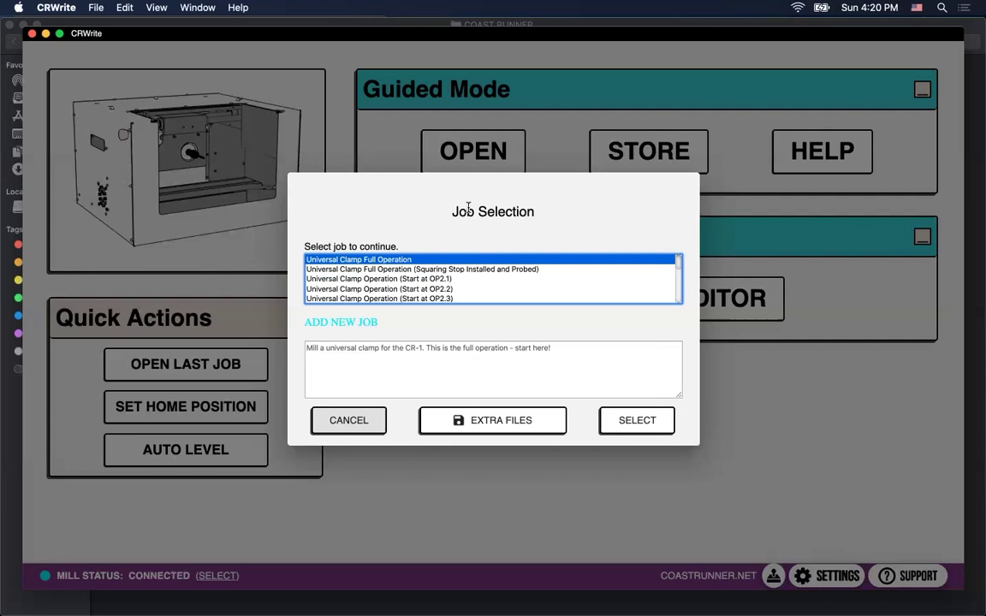
key("Down")
key("Down")
key("Down")
key("Down")
key("Down")
key("Down")
key("Down")
key("Down")
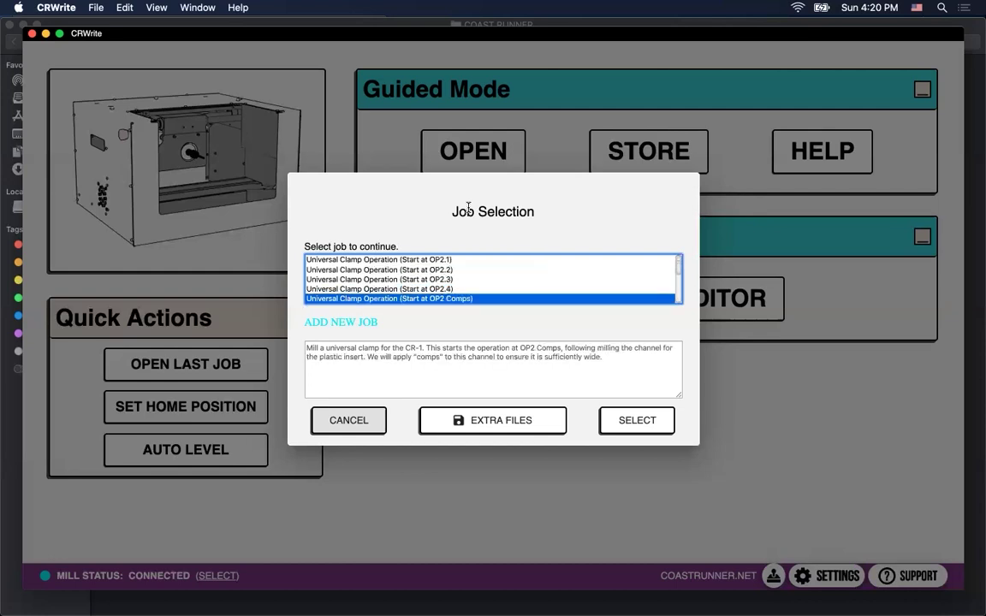
key("Down")
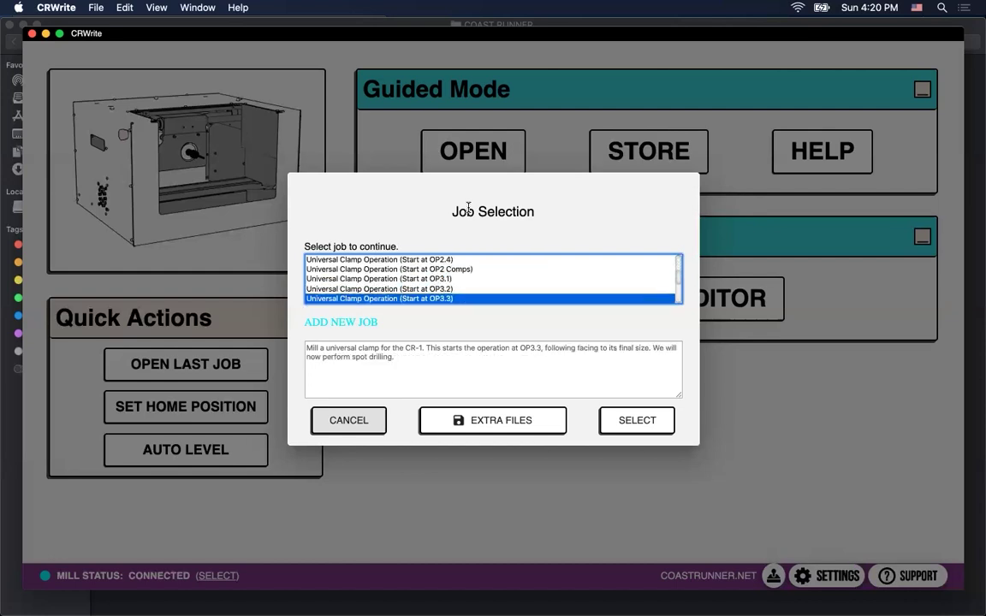
key("Down")
key("Down")
key("Down")
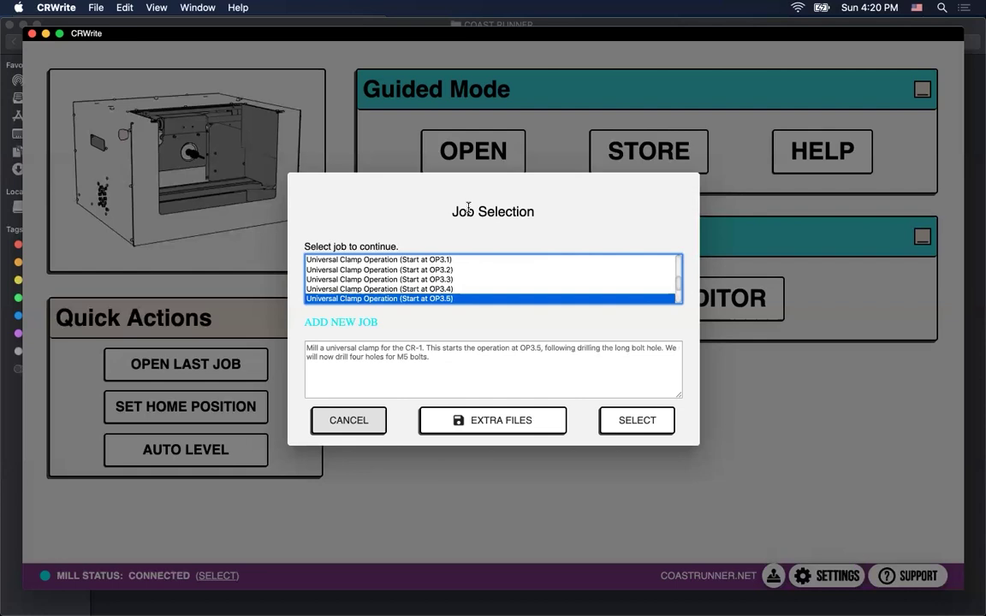
key("Down")
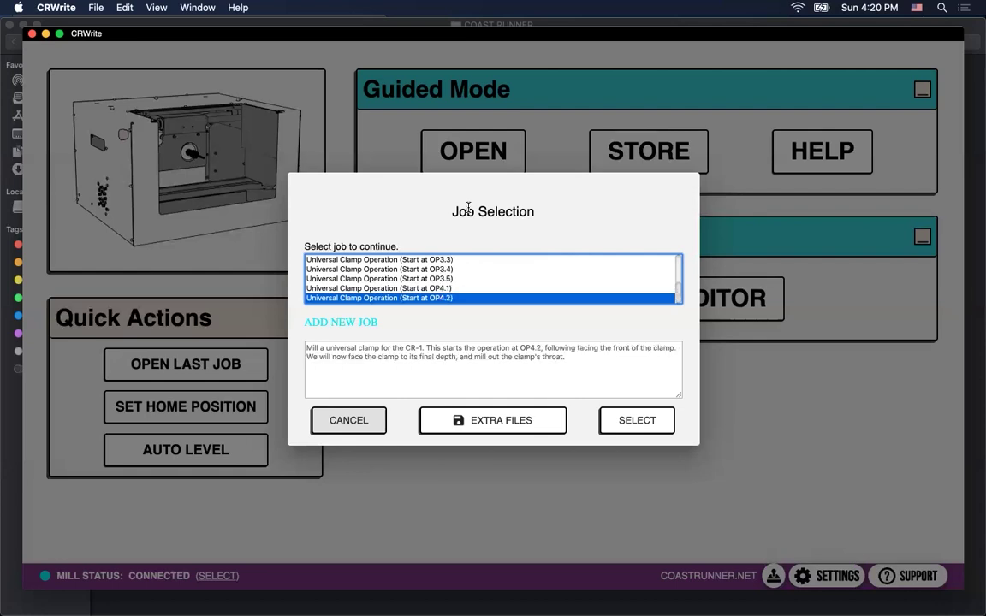
key("Up")
key("Up")
key("Up")
key("Up")
key("Up")
key("Up")
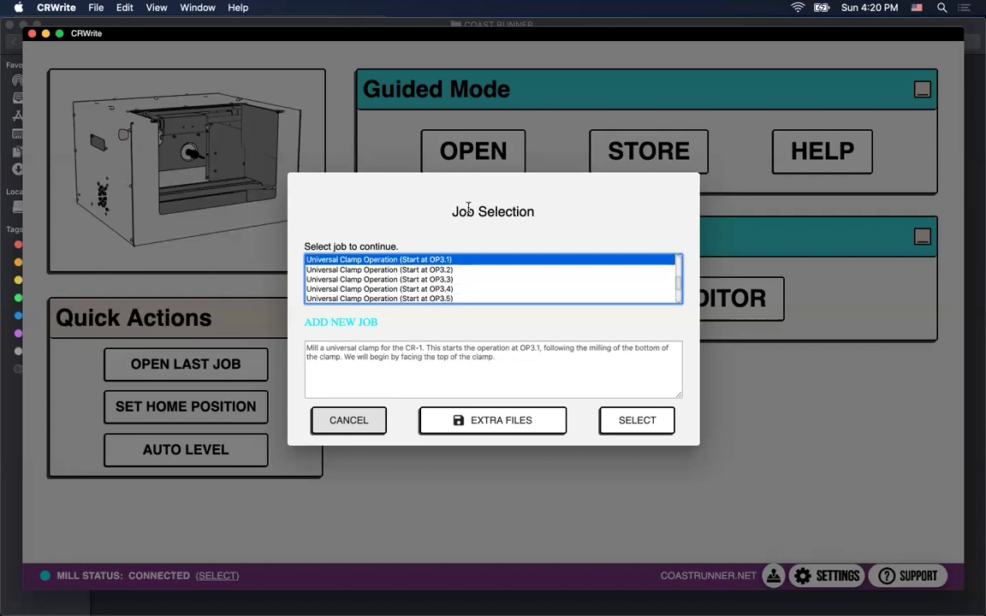
key("Up")
key("Up")
key("Up")
key("Up")
key("Up")
key("Up")
key("Up")
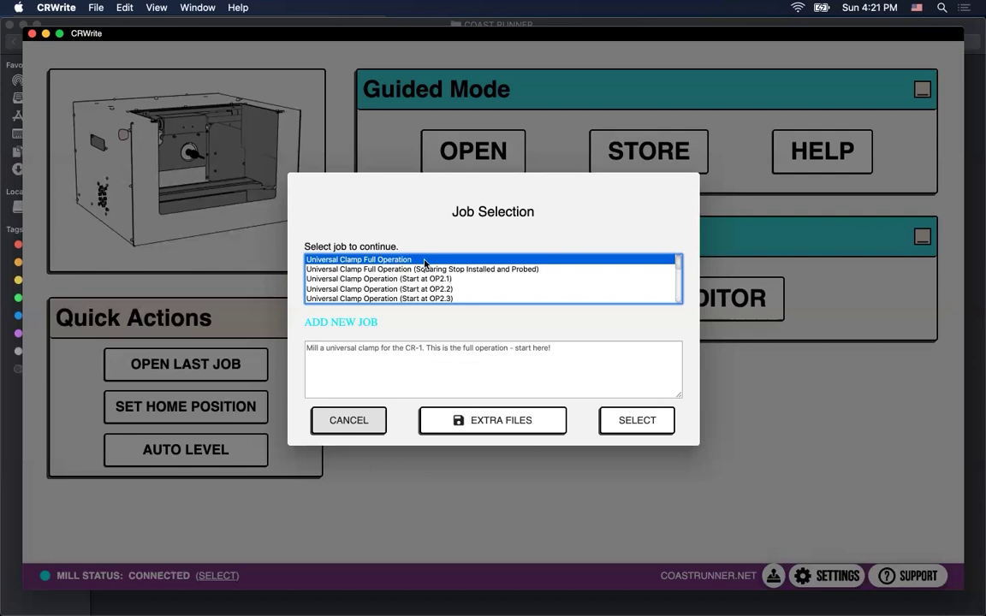
Step: Save the project's extra files into the COAST RUNNER folder and switch to that folder in Finder
left_click(495, 422)
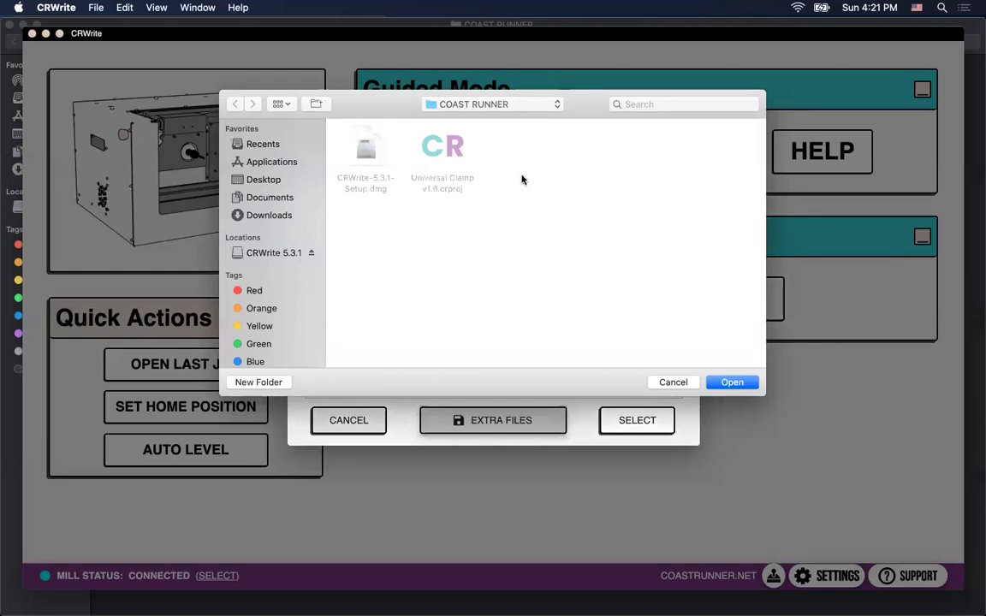
left_click(732, 384)
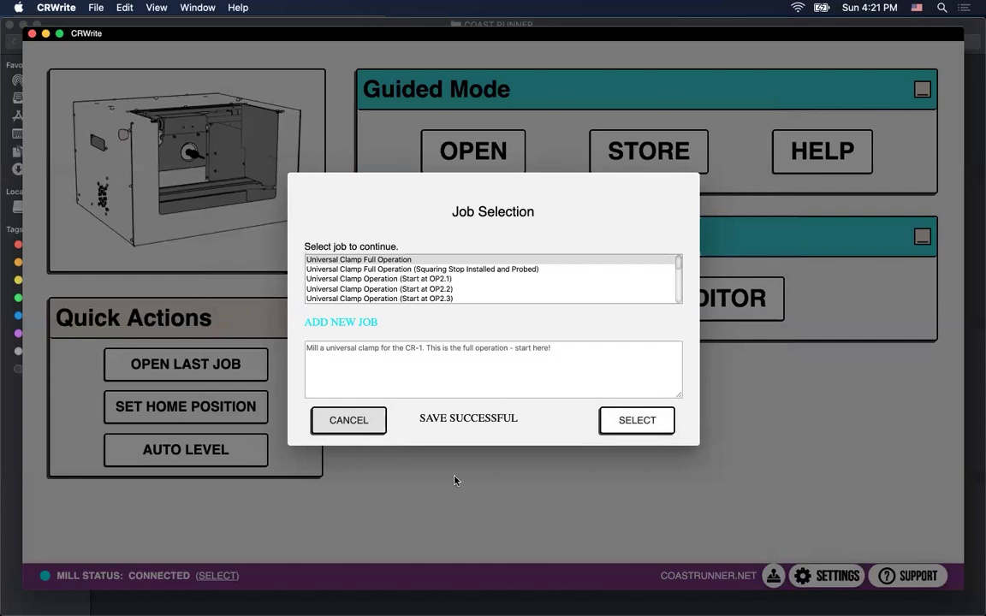
mouse_move(582, 603)
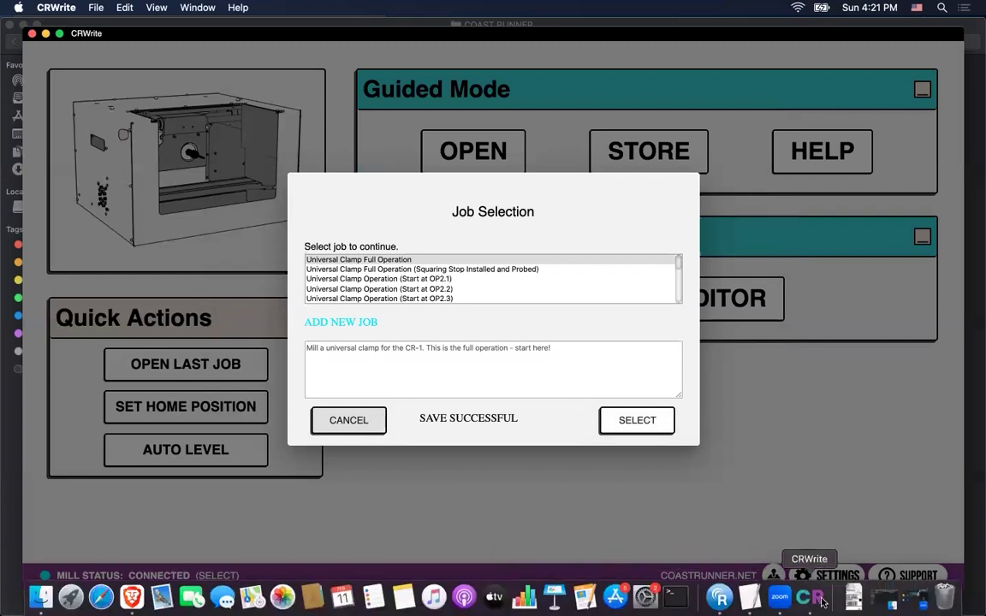
left_click(40, 597)
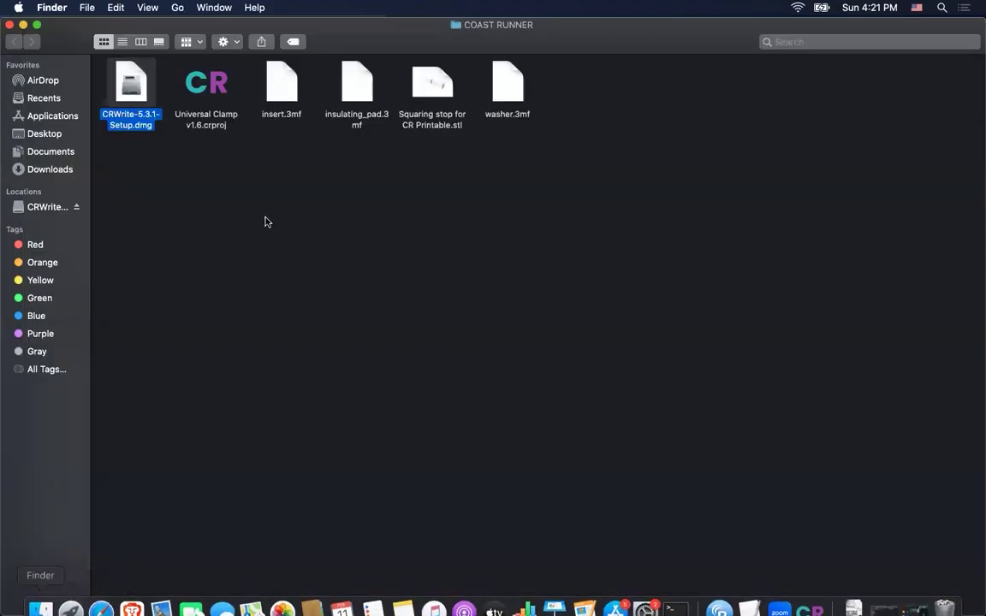
Step: Examine the extracted printable files in the COAST RUNNER folder: the insert, insulating pad, squaring stop and washer
left_click(288, 98)
key("Right")
key("Right")
key("Right")
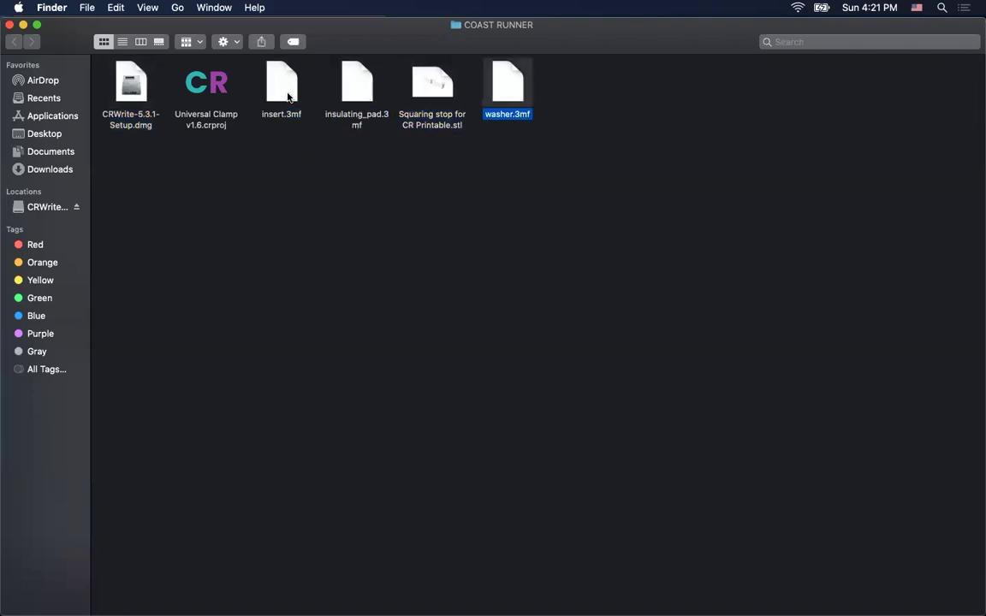
key("Left")
key("Left")
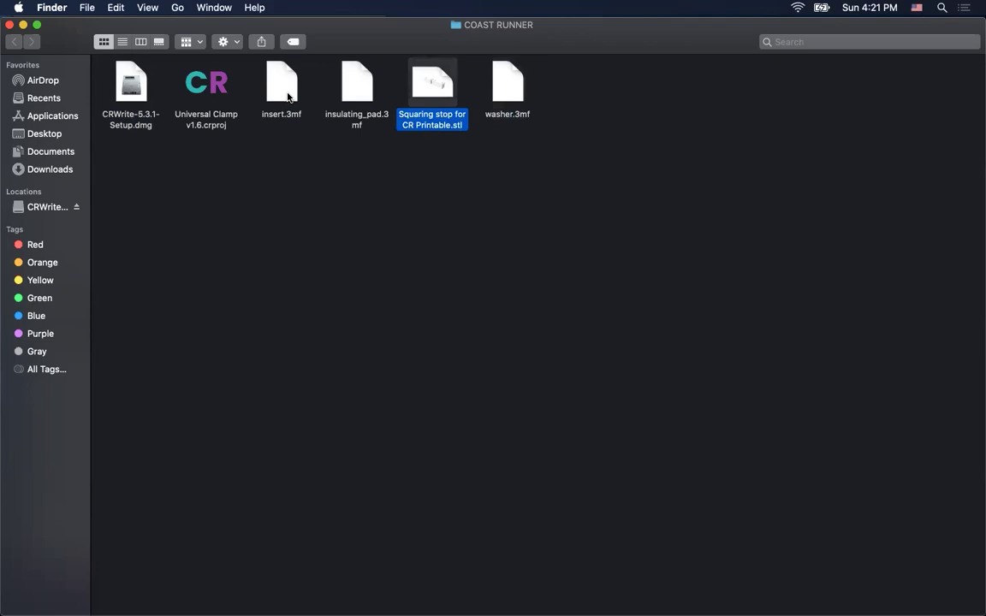
key("Right")
key("Right")
key("Left")
key("Left")
key("Left")
key("Left")
key("Right")
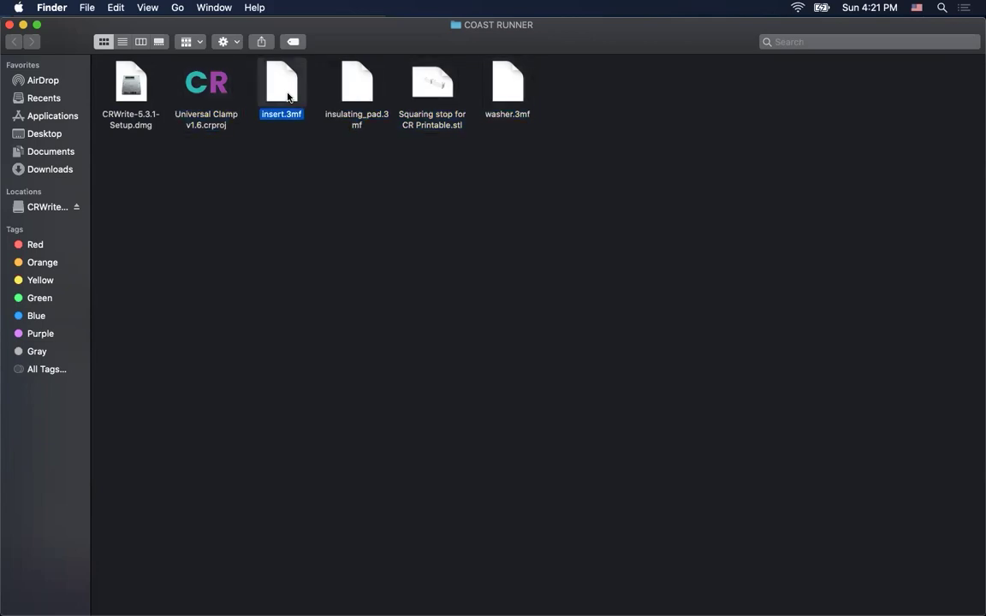
key("Right")
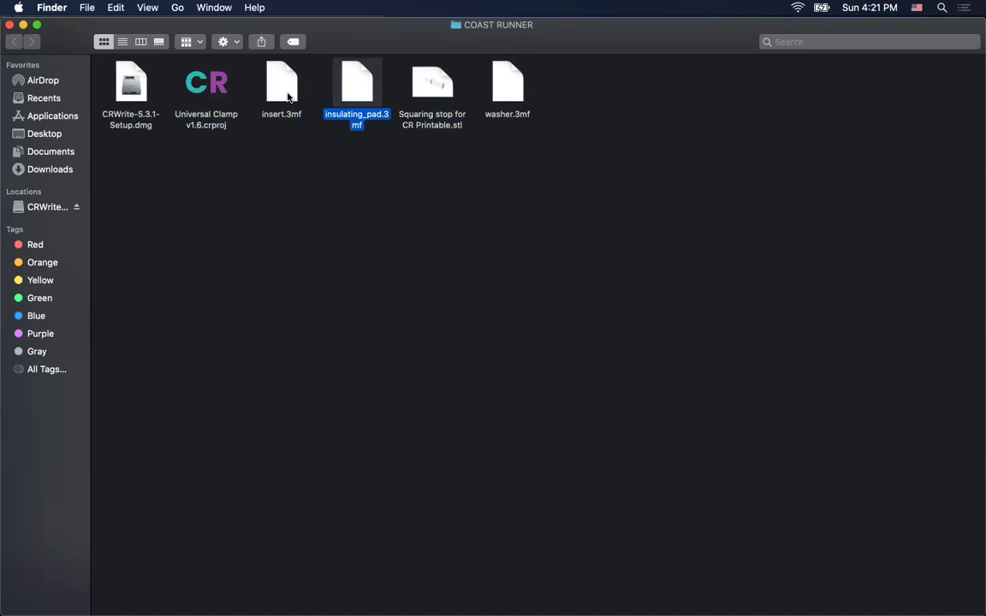
key("Right")
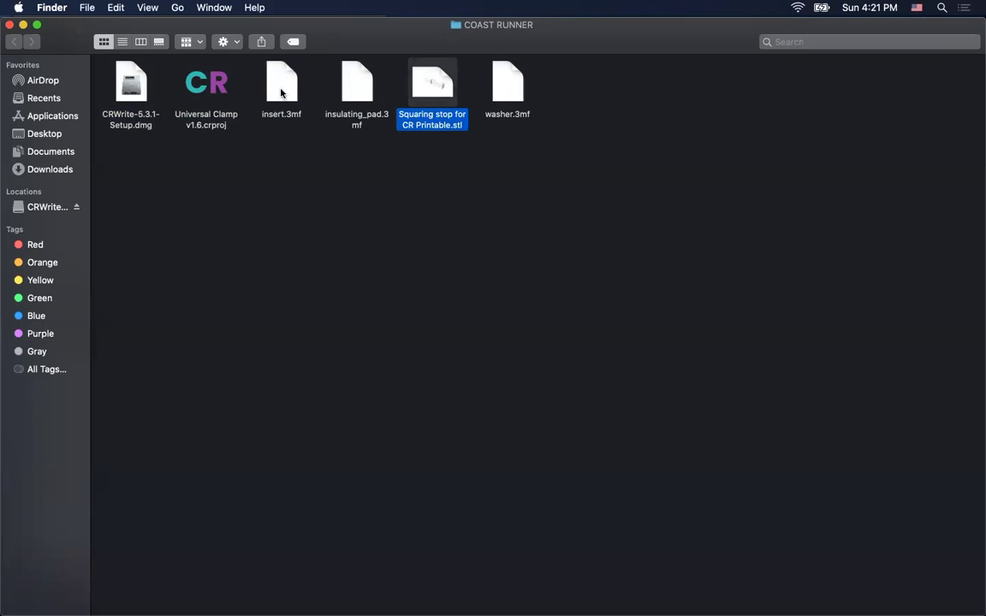
Step: Switch back to CRWrite, load the Universal Clamp Full Operation job and accept resetting the stored work coordinates
mouse_move(314, 612)
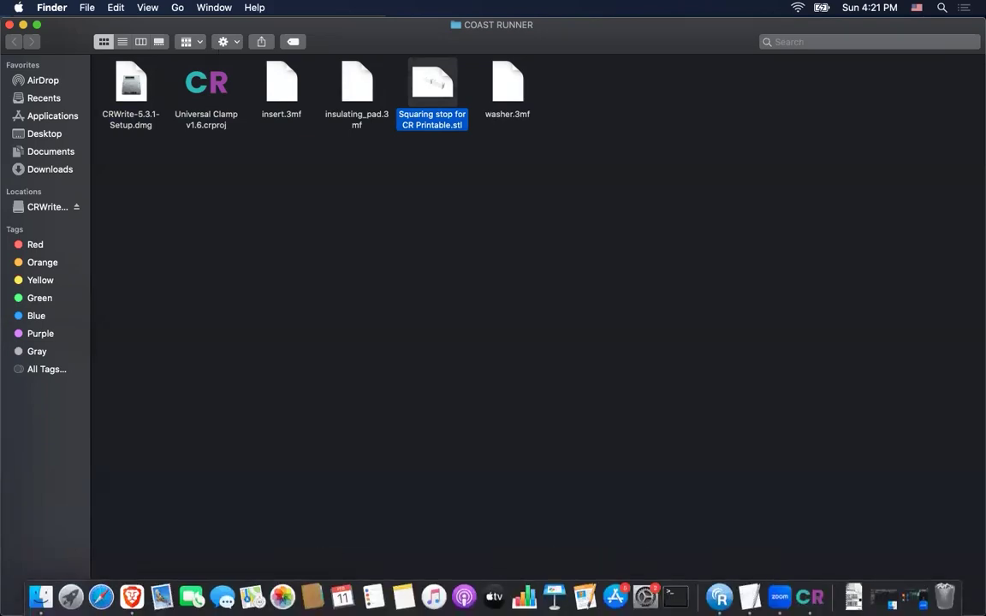
left_click(809, 597)
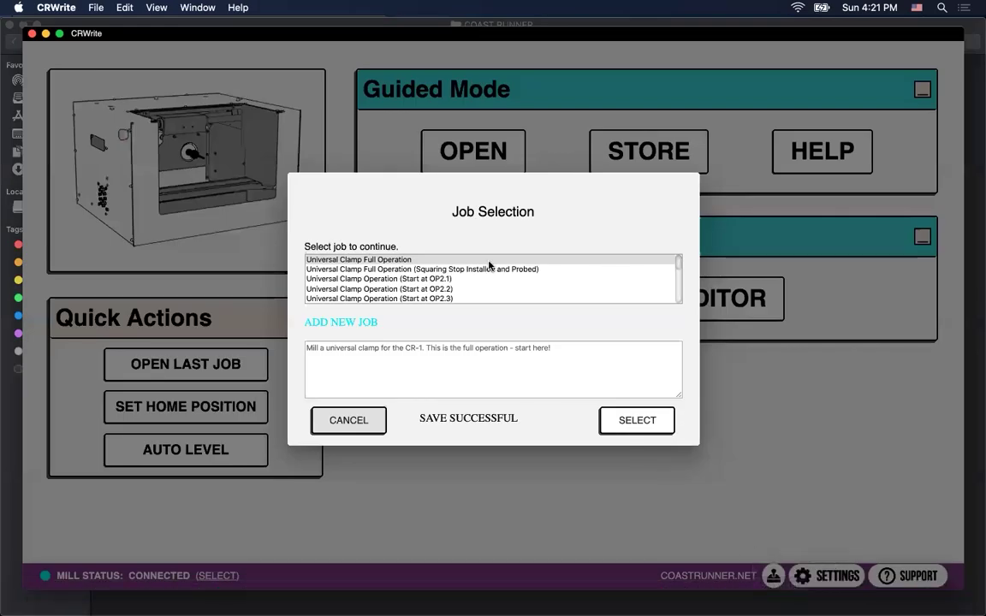
left_click(463, 261)
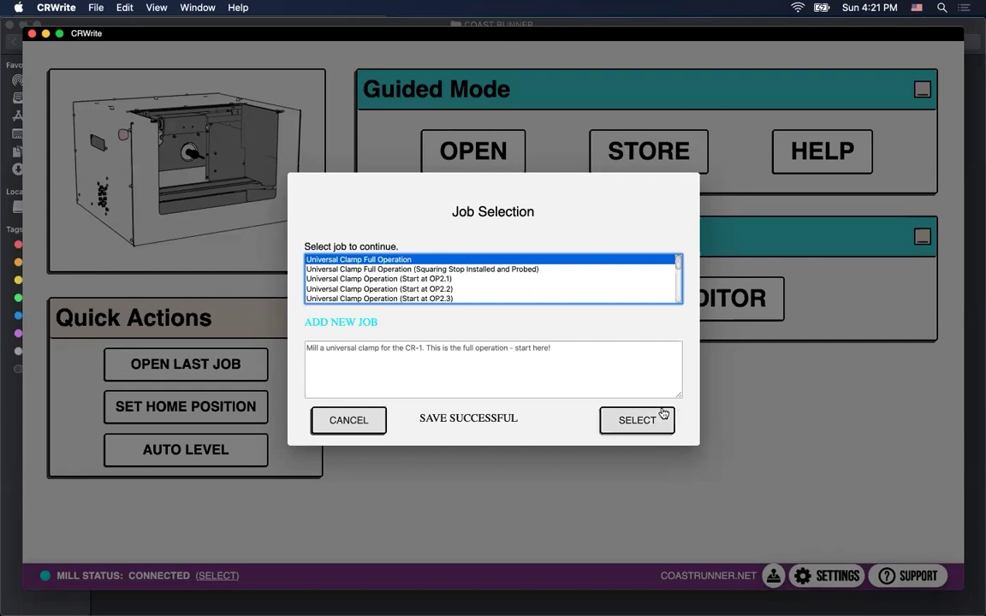
left_click(640, 423)
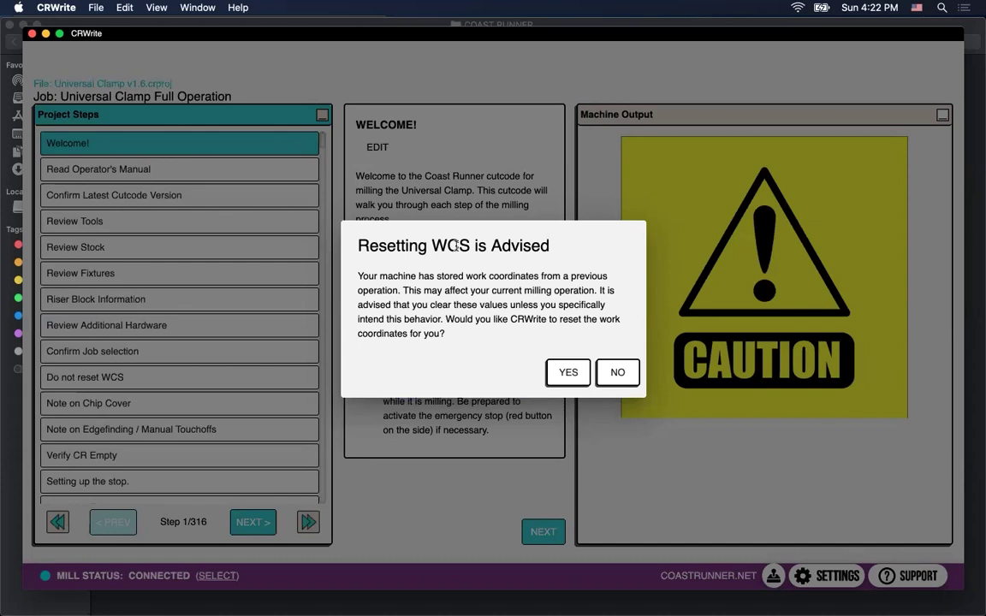
left_click(567, 373)
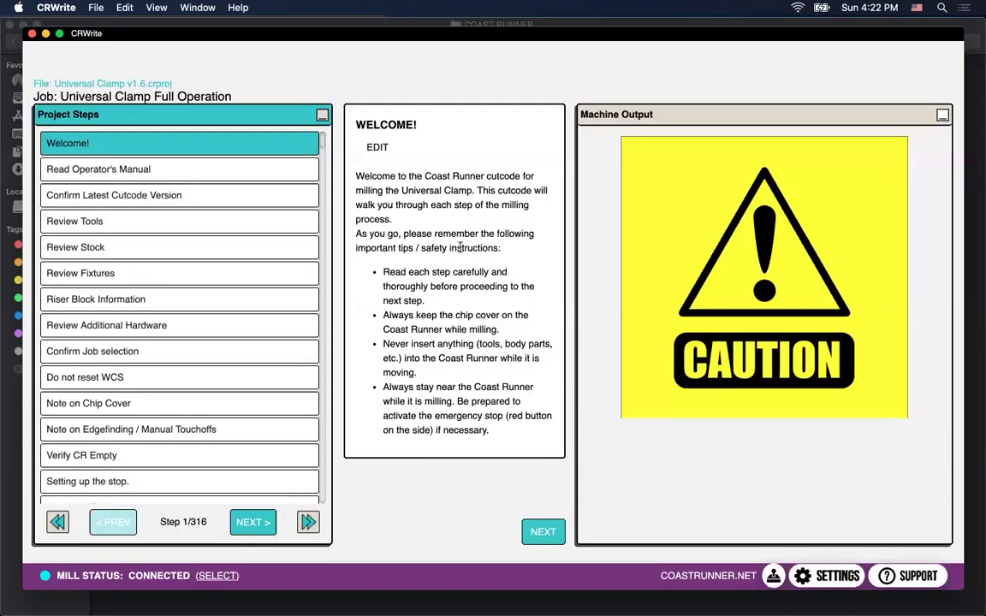